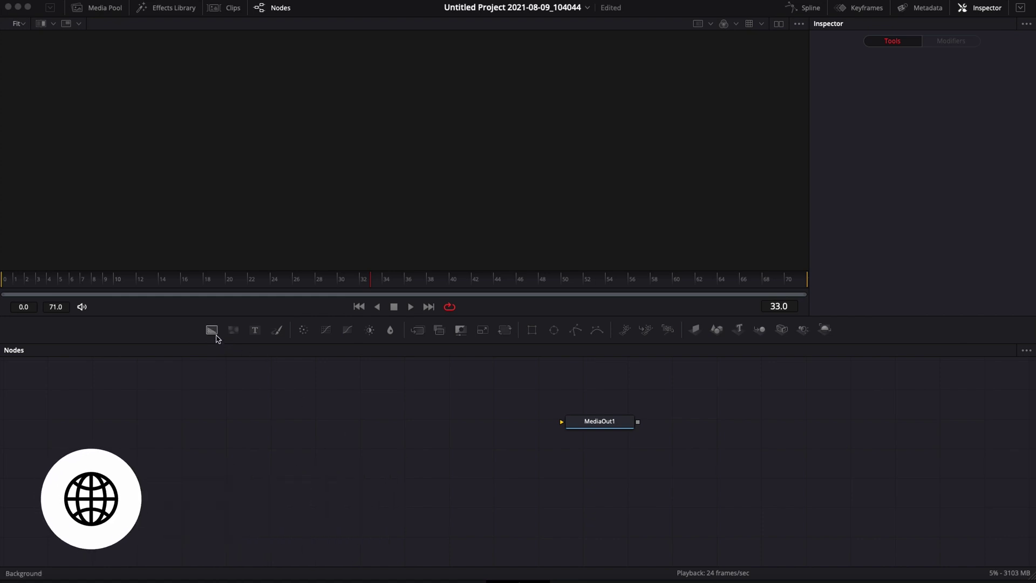
# Step: Add a Background node masked by an Ellipse and connect Background1 to MediaOut1
pyautogui.moveTo(211, 329); pyautogui.dragTo(328, 422)
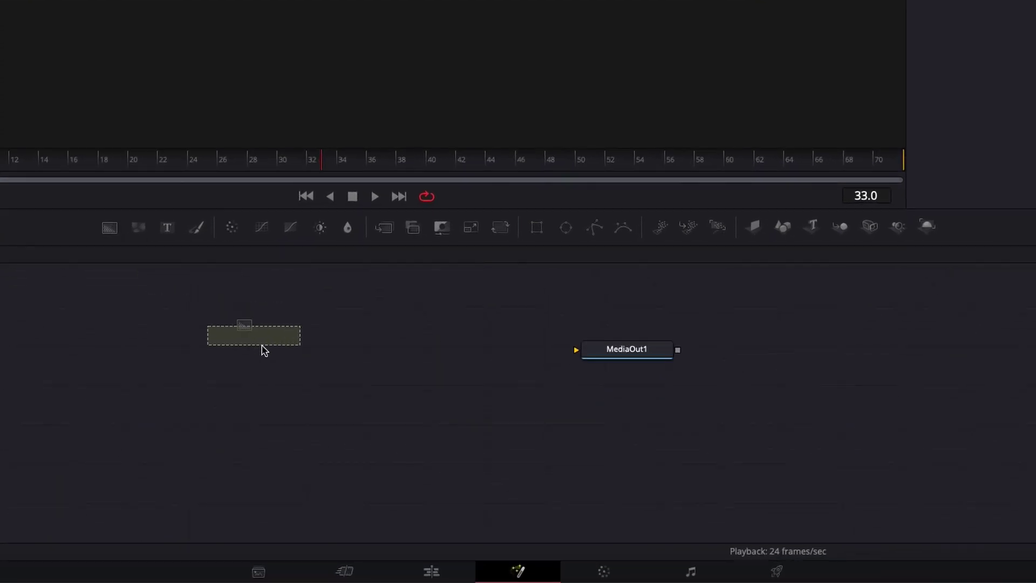
pyautogui.moveTo(264, 349); pyautogui.dragTo(274, 366)
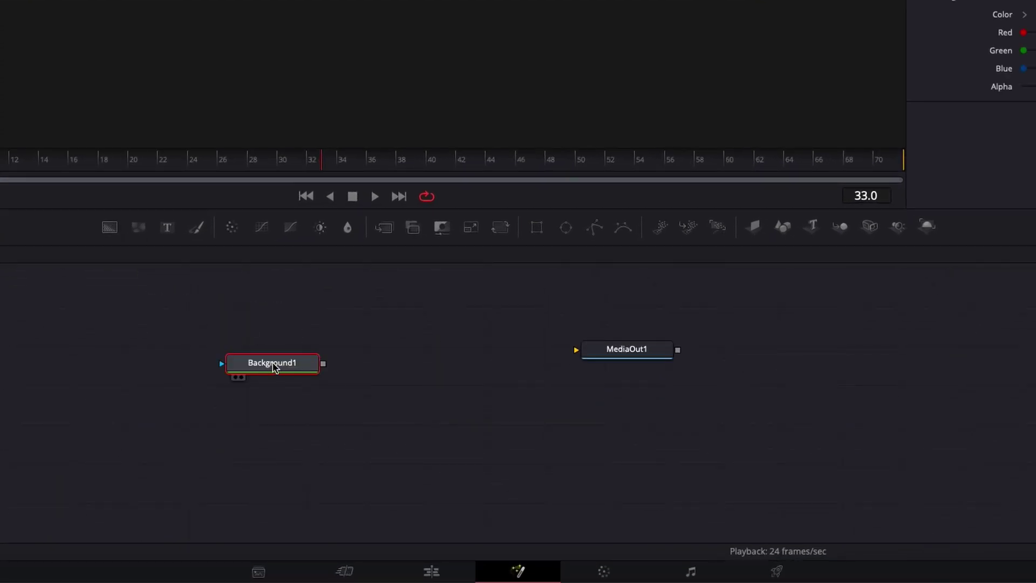
pyautogui.click(565, 227)
pyautogui.moveTo(322, 363); pyautogui.dragTo(580, 352)
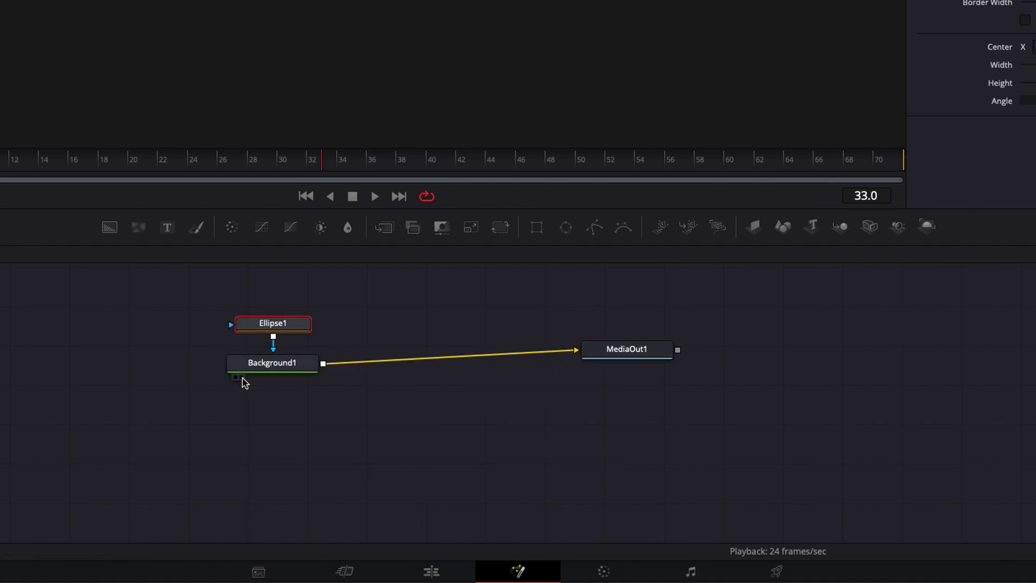
# Step: View Background1 at frame 29 and enlarge the ellipse to Width 0.661, Height 0.945
pyautogui.click(241, 377)
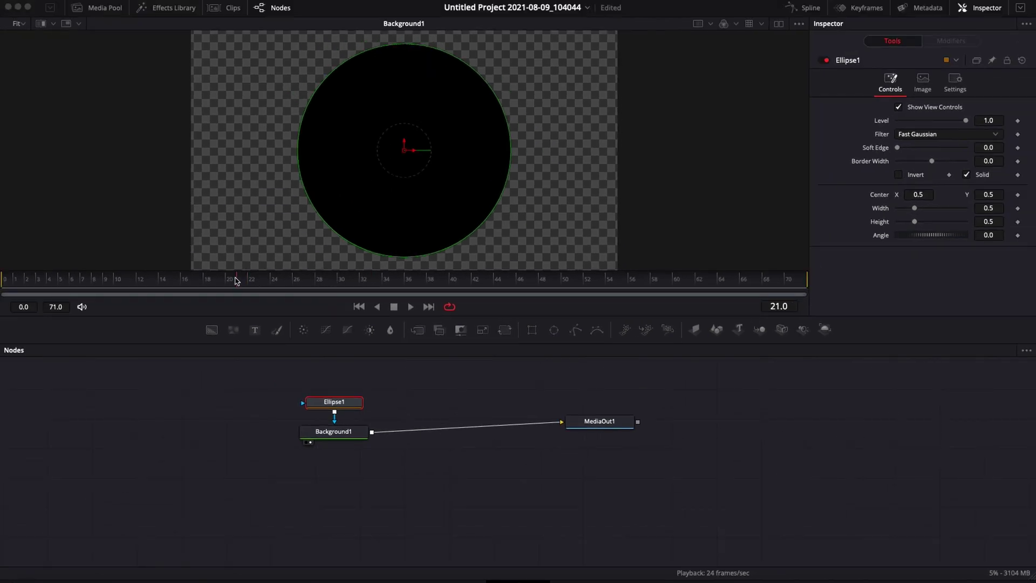
pyautogui.moveTo(194, 280); pyautogui.dragTo(326, 280)
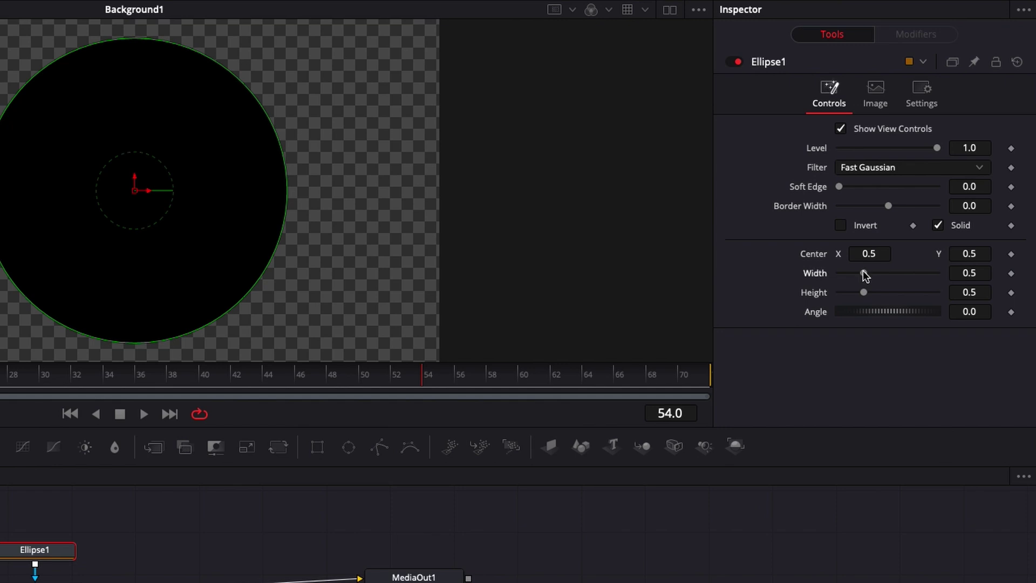
pyautogui.moveTo(863, 273); pyautogui.dragTo(884, 292)
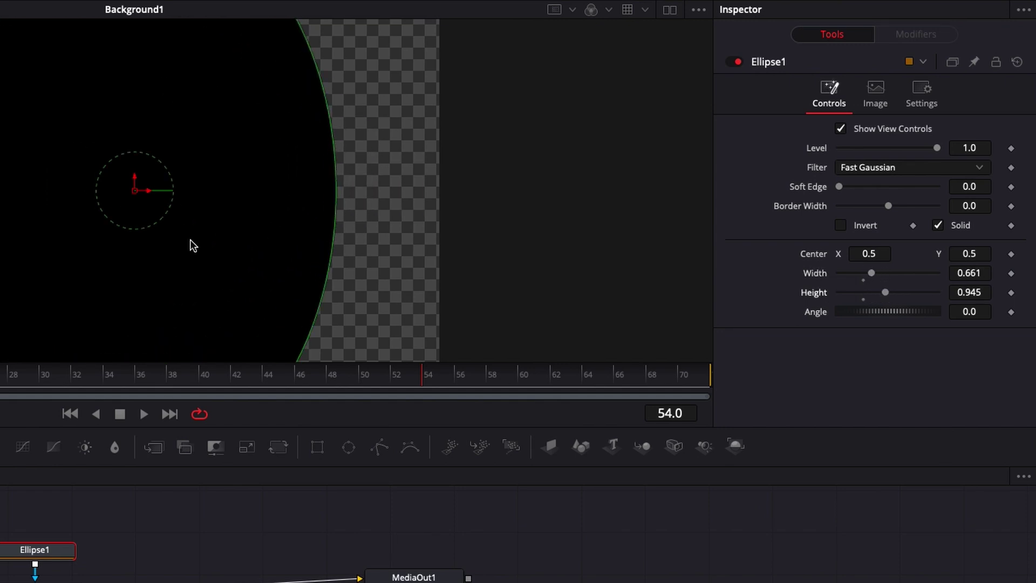
# Step: Reset Ellipse1's Width and Height, then link Width to Height through an expression
pyautogui.doubleClick(820, 274)
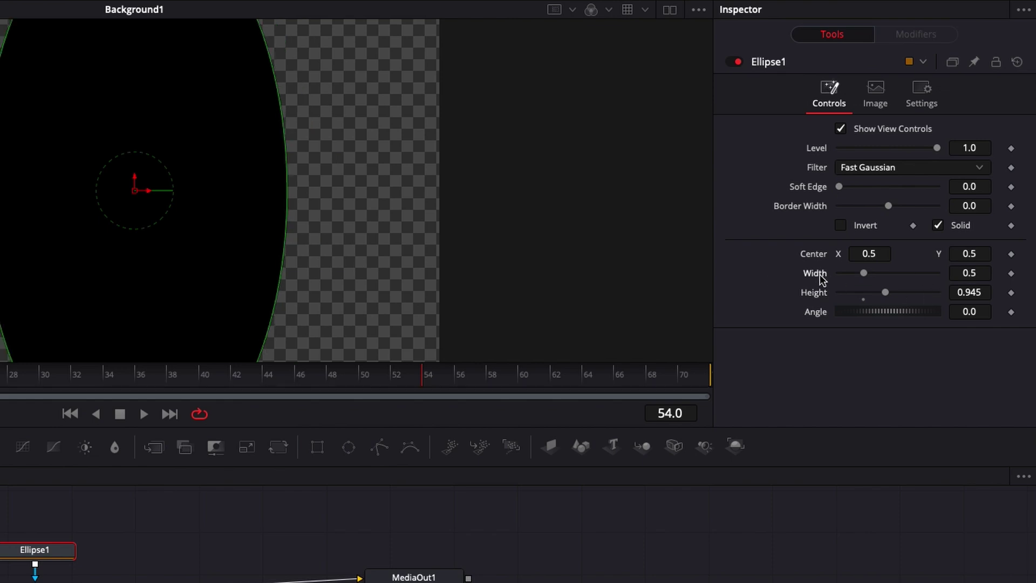
pyautogui.doubleClick(818, 292)
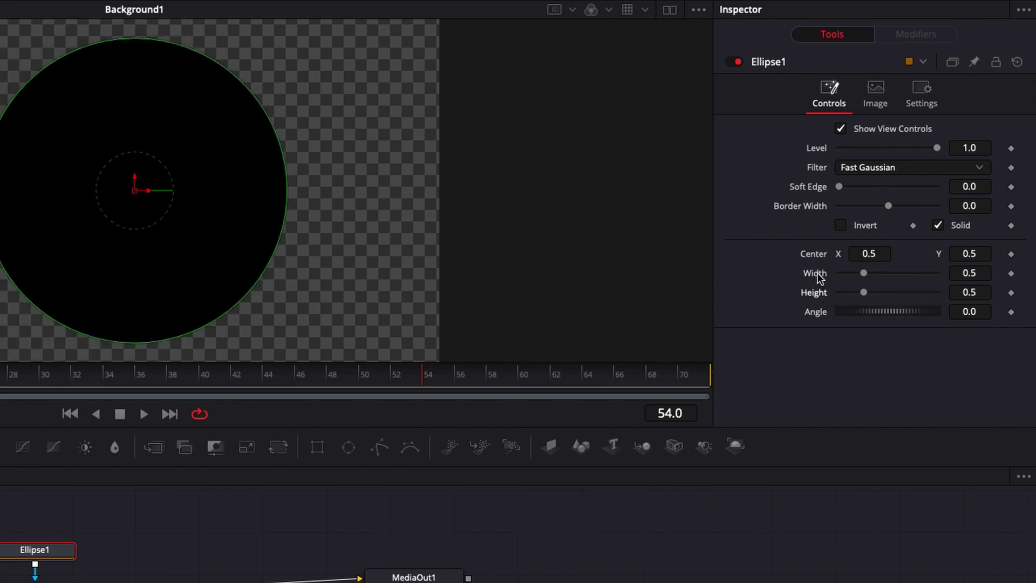
pyautogui.rightClick(819, 277)
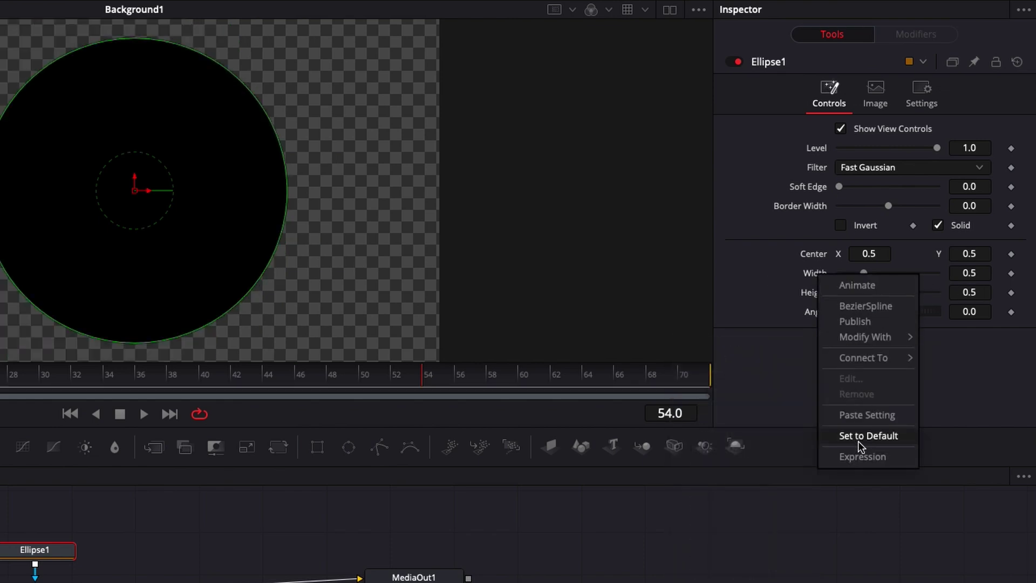
pyautogui.click(858, 458)
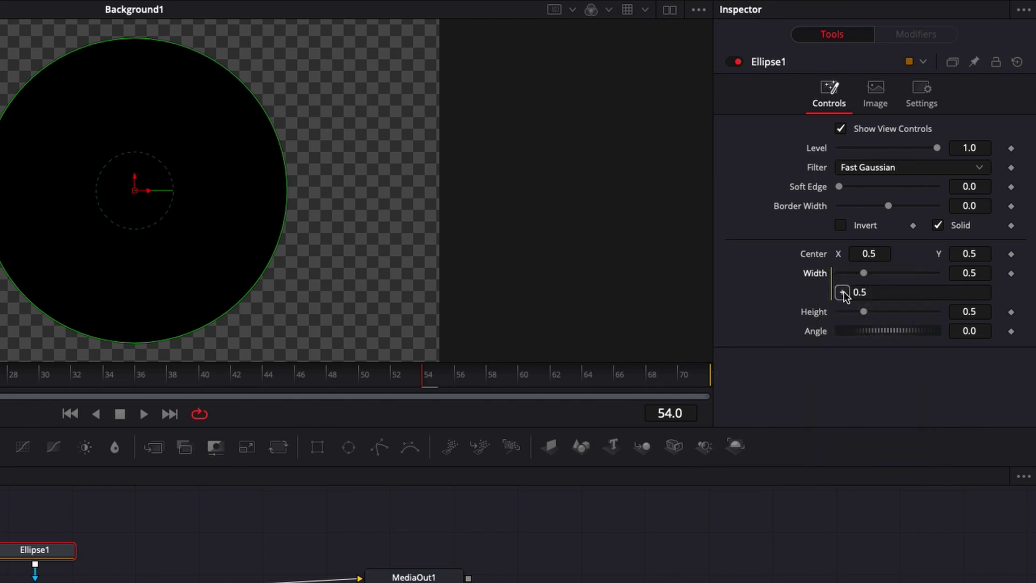
pyautogui.moveTo(842, 298); pyautogui.dragTo(892, 300)
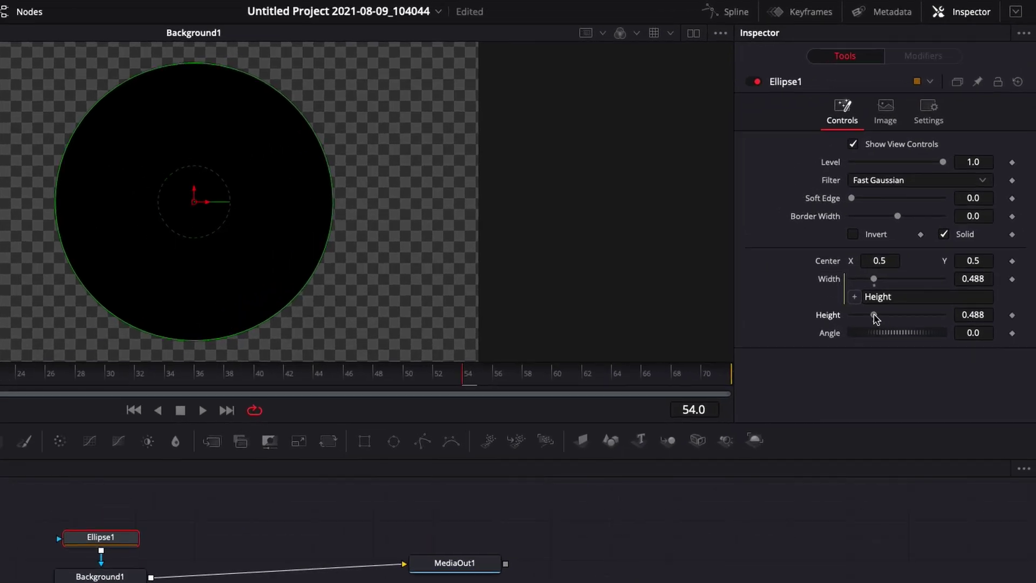
# Step: Keyframe the circle's Height at 0.205 on frame 0 and 0.52 on frame 20, then play it back
pyautogui.moveTo(914, 238); pyautogui.dragTo(906, 237)
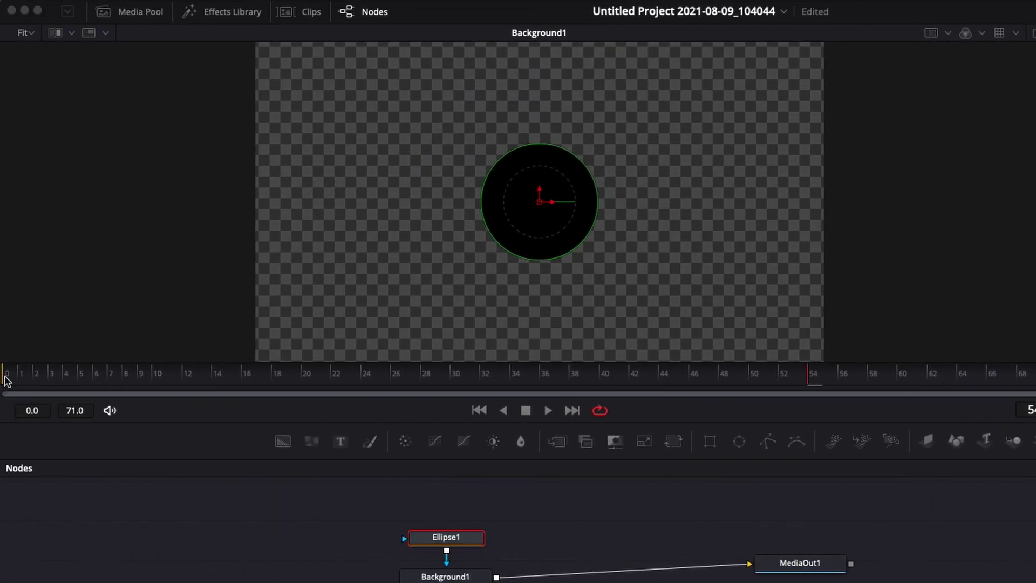
pyautogui.click(6, 379)
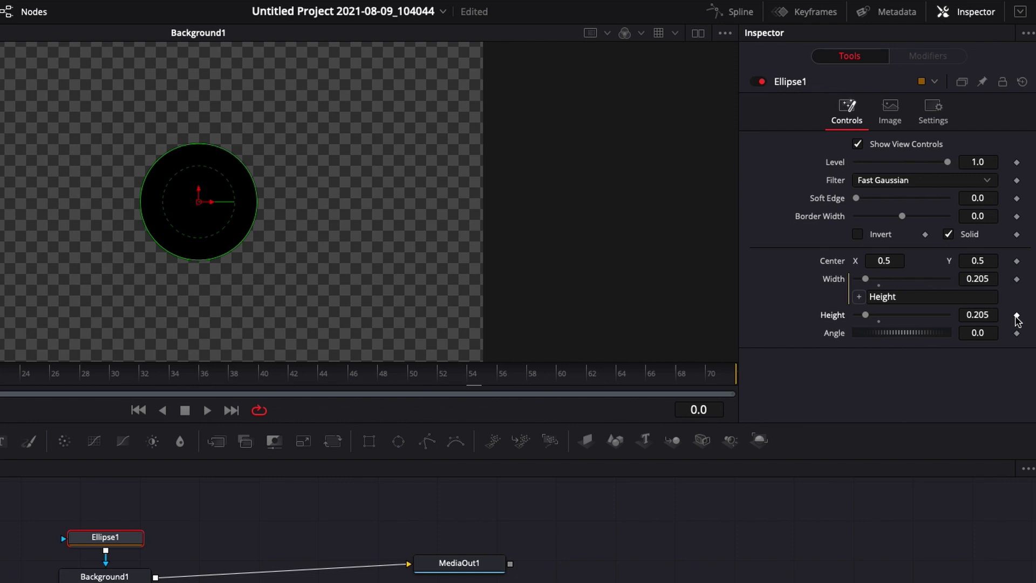
pyautogui.click(1016, 315)
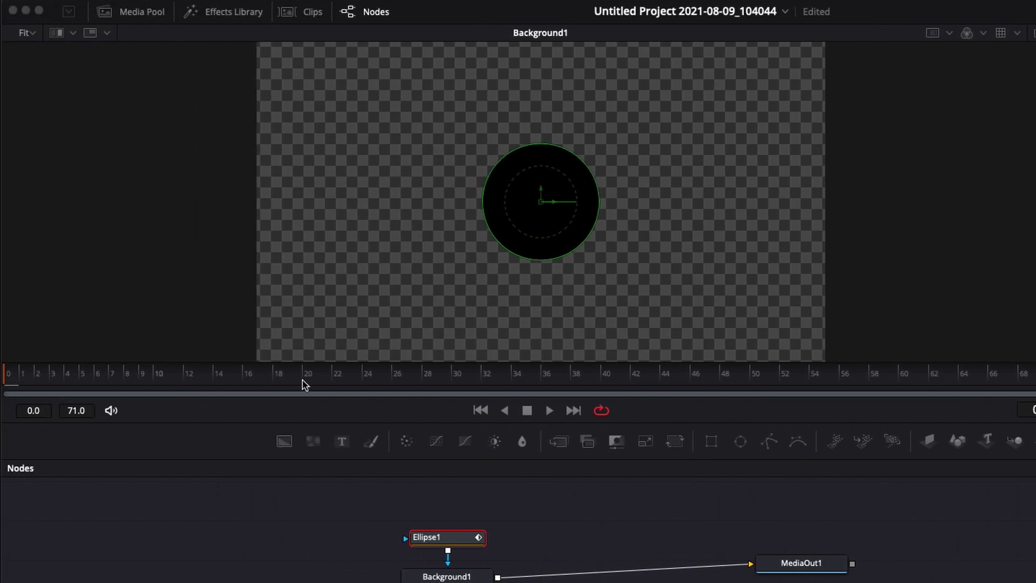
pyautogui.click(304, 380)
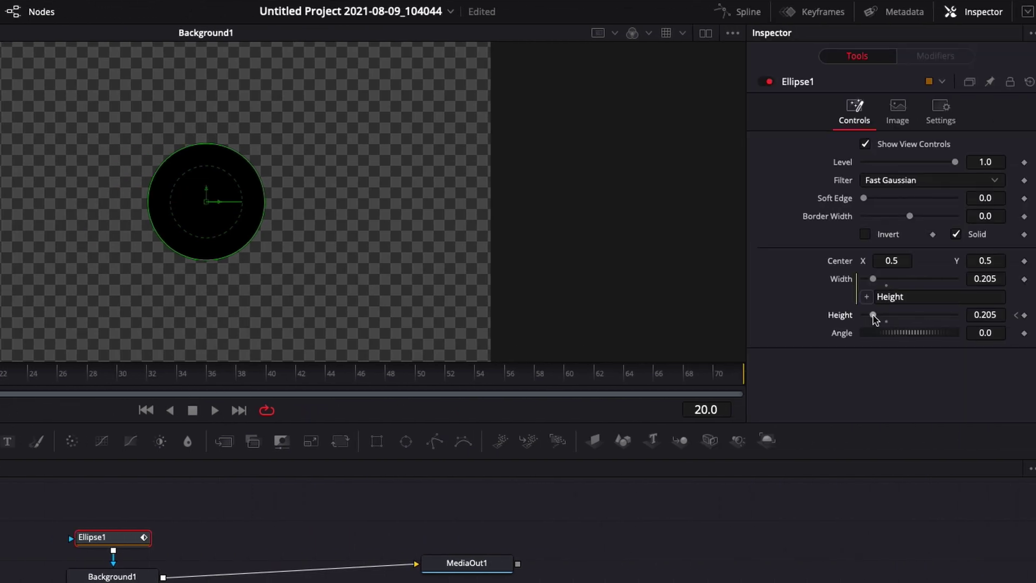
pyautogui.moveTo(875, 319); pyautogui.dragTo(890, 320)
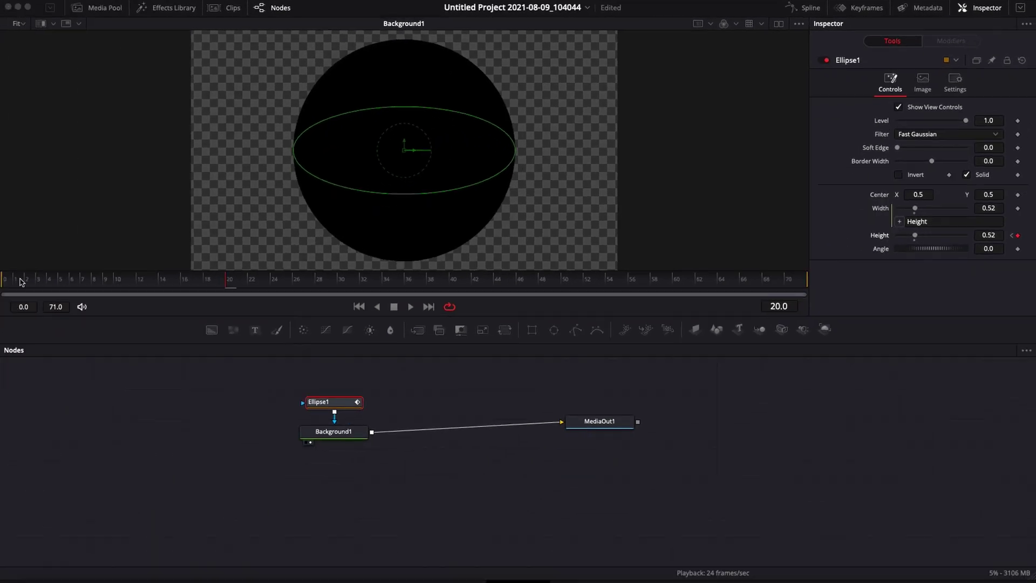
pyautogui.click(6, 280)
pyautogui.press('space')
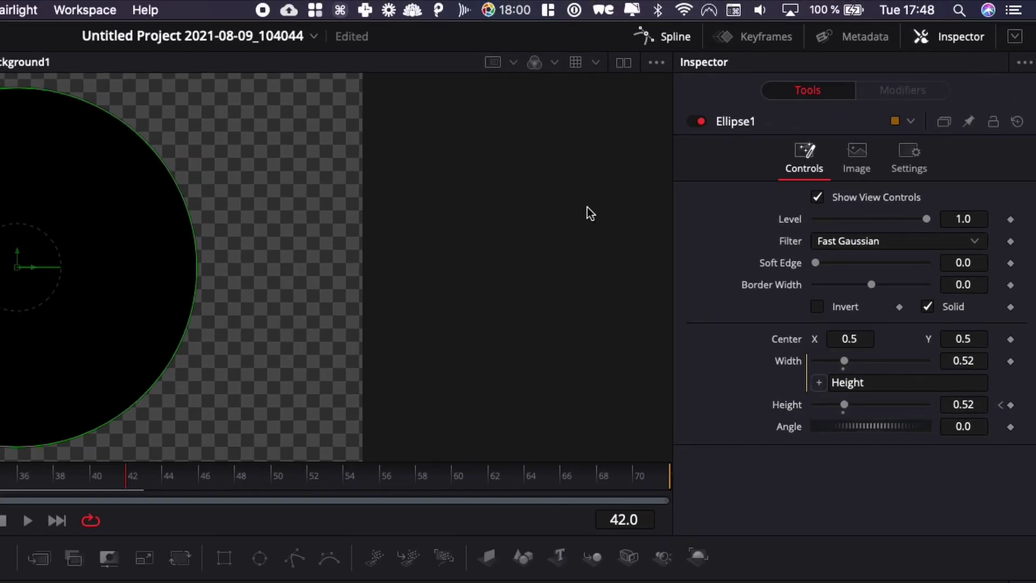
# Step: In the Spline editor, select both Ellipse1 Height keyframes and smooth them with S
pyautogui.click(805, 8)
pyautogui.click(230, 228)
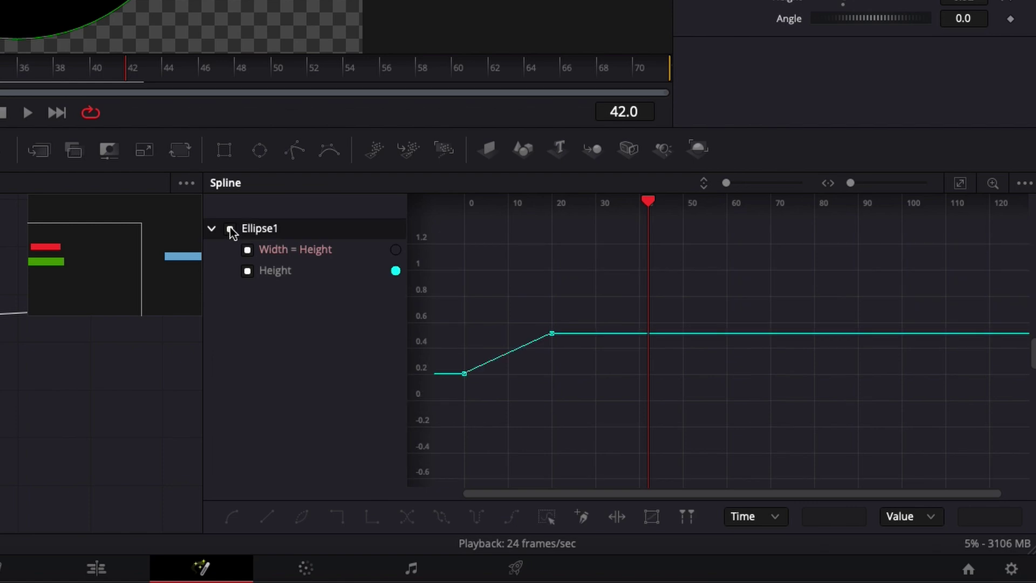
pyautogui.moveTo(462, 364); pyautogui.dragTo(593, 296)
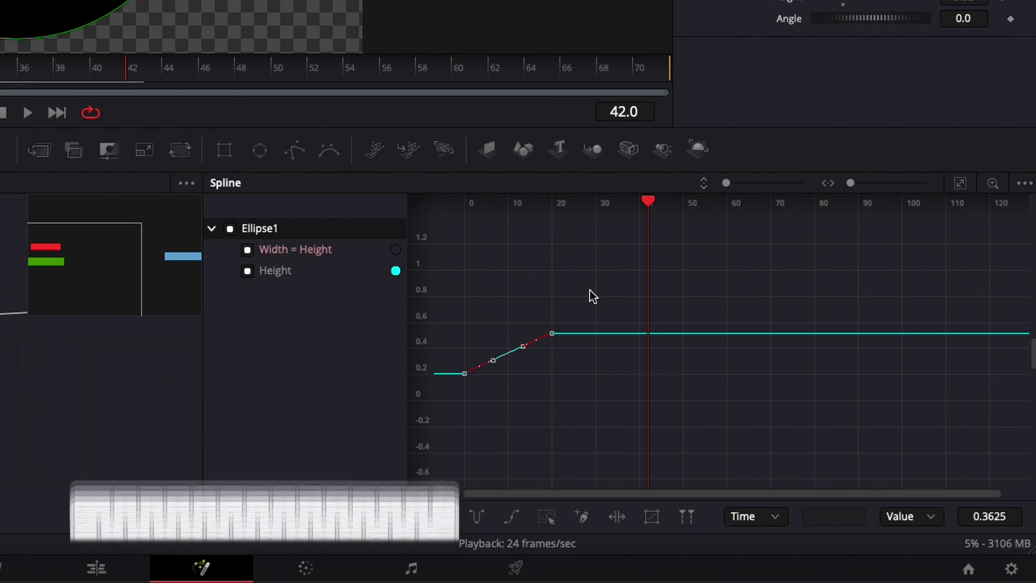
pyautogui.press('s')
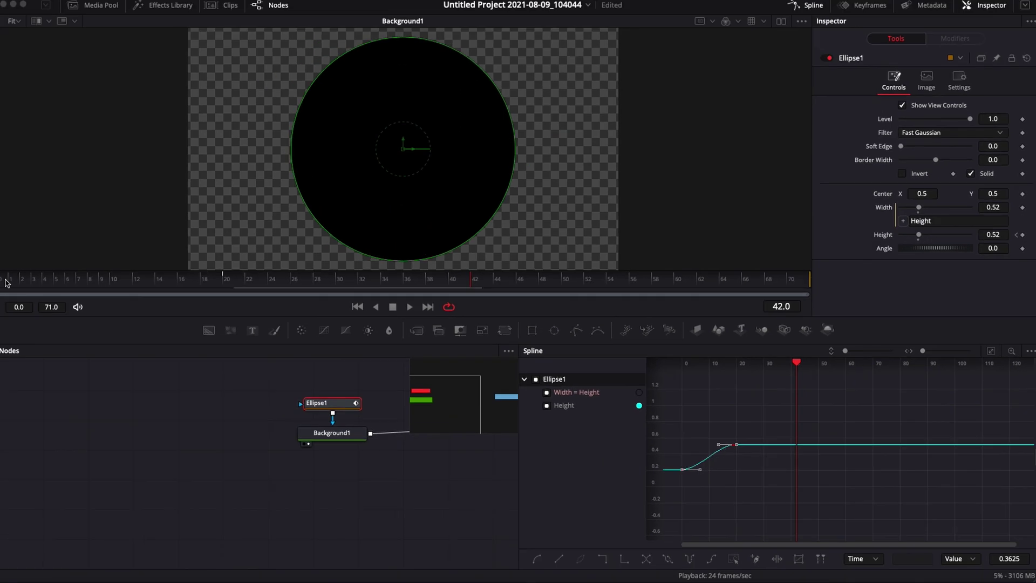
# Step: Play the smoothed growth from the first frame and scrub the opening frames to check the easing
pyautogui.click(3, 280)
pyautogui.press('space')
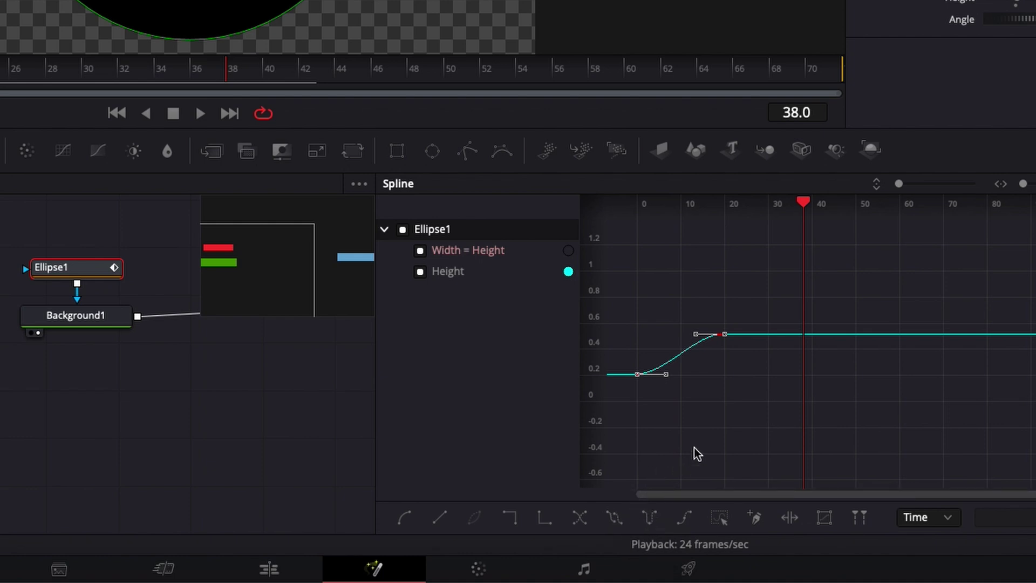
pyautogui.moveTo(659, 202); pyautogui.dragTo(729, 202)
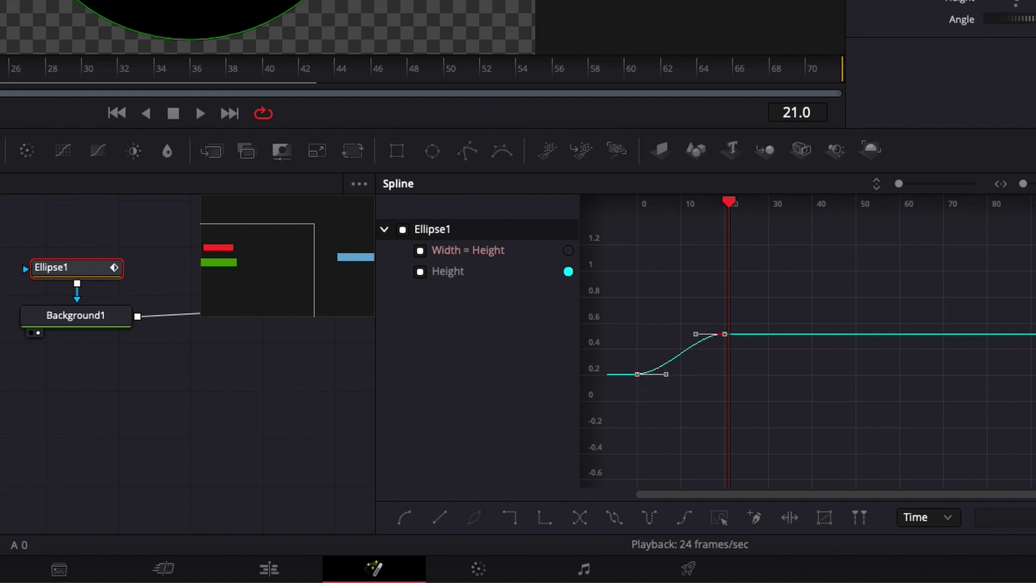
# Step: Set the Height spline to Ping Pong and preview it from the start
pyautogui.click(649, 520)
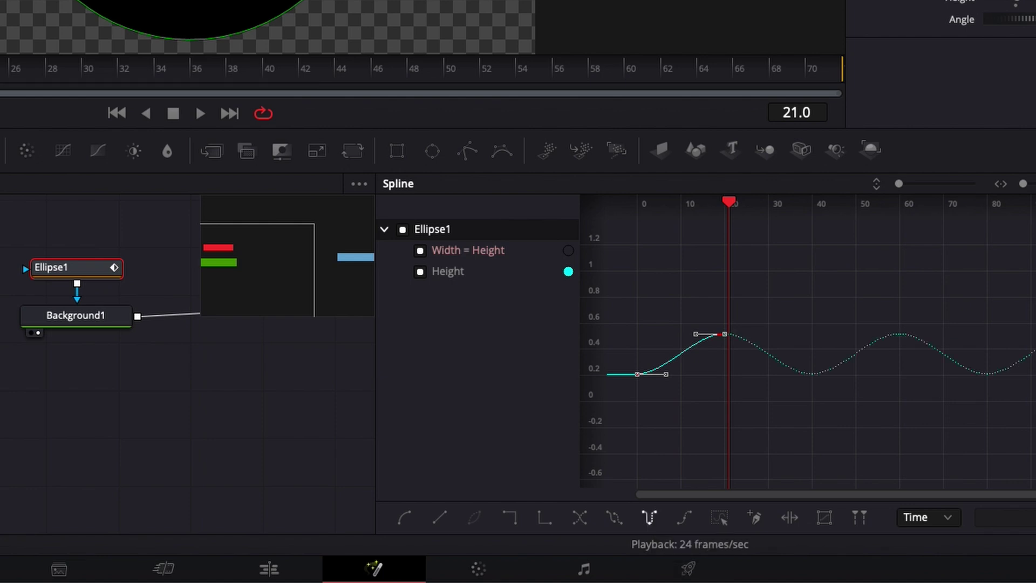
pyautogui.press('space')
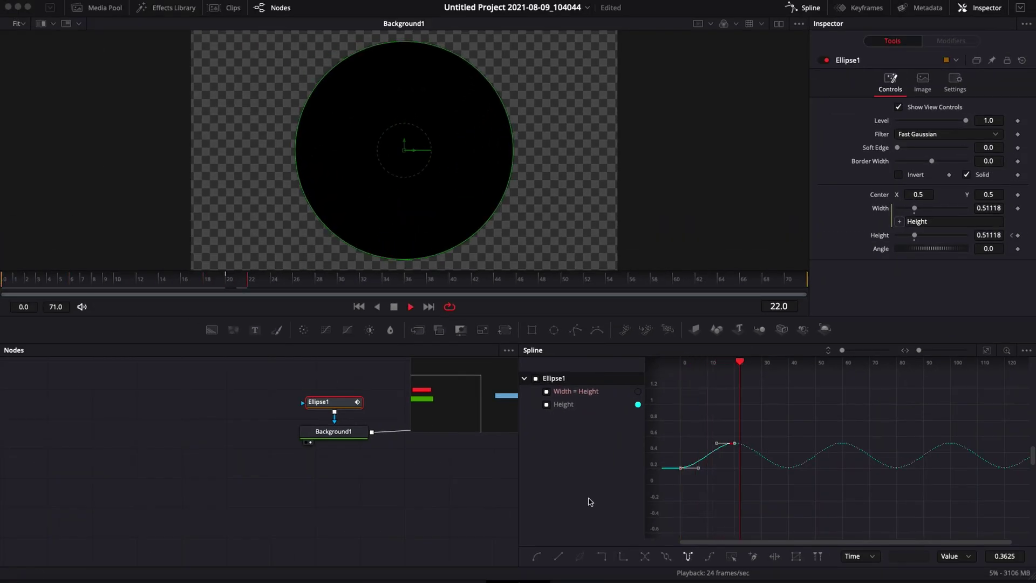
pyautogui.press('space')
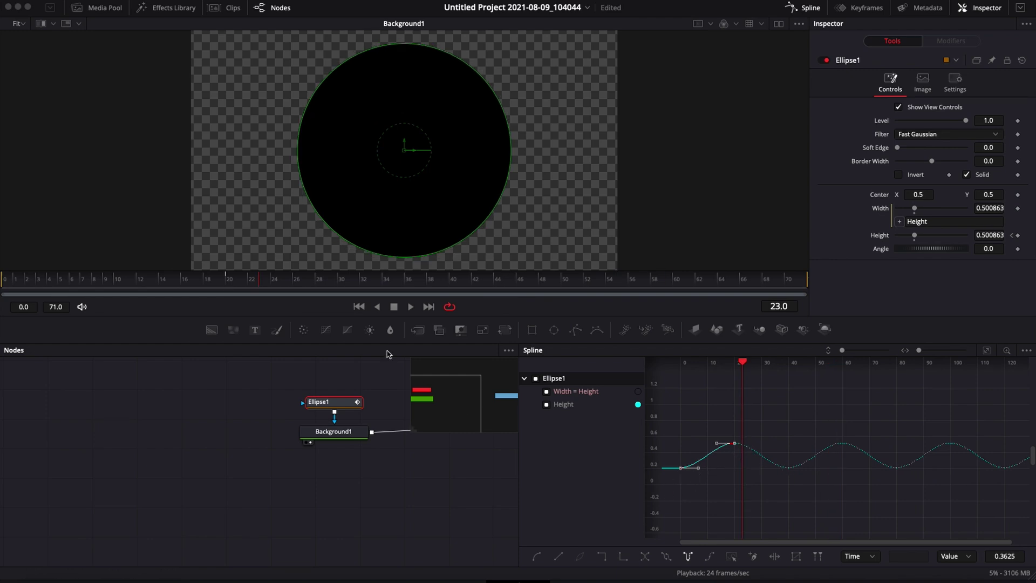
pyautogui.click(3, 279)
pyautogui.press('space')
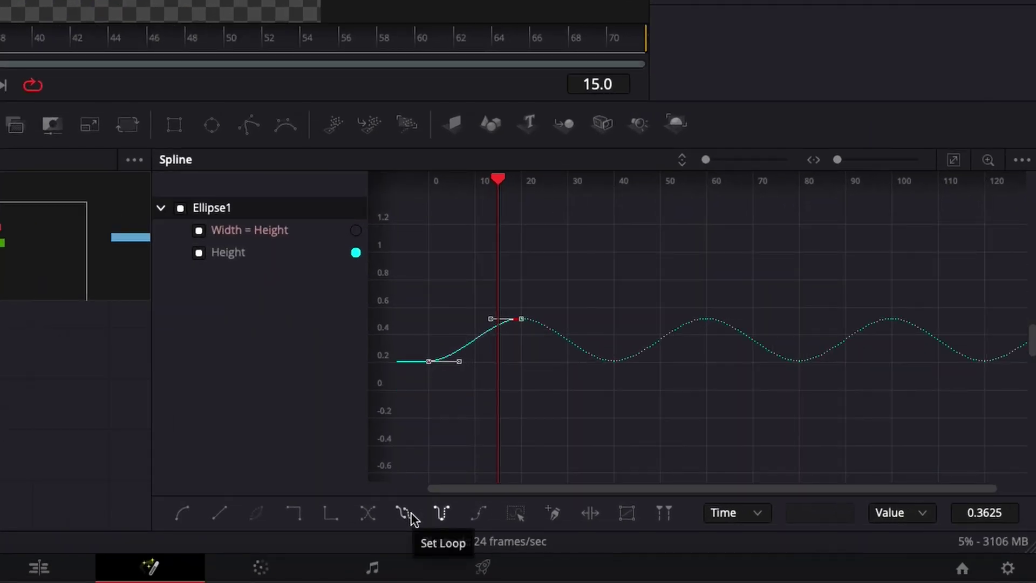
# Step: Switch the Height spline to Set Loop and check the repeating playback
pyautogui.click(409, 518)
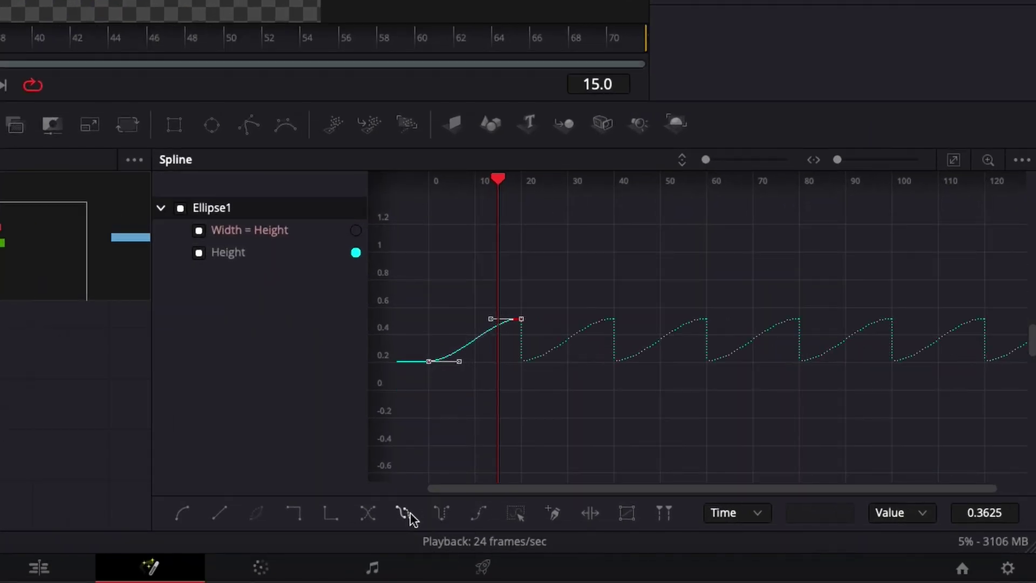
pyautogui.click(436, 354)
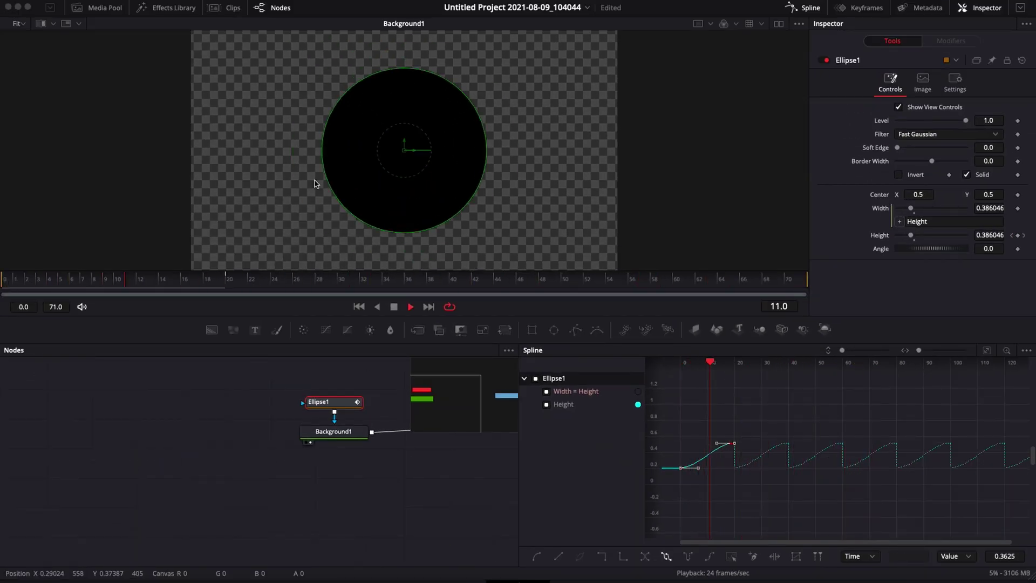
pyautogui.press('space')
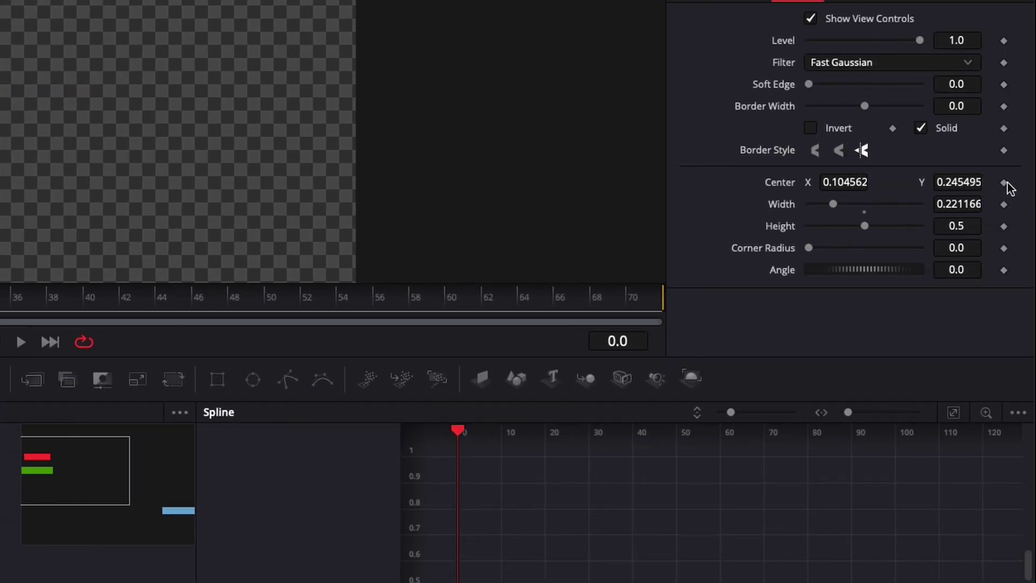
# Step: Keyframe Rectangle1's Center at frame 0, then slide it to the right edge at frame 20
pyautogui.click(1003, 182)
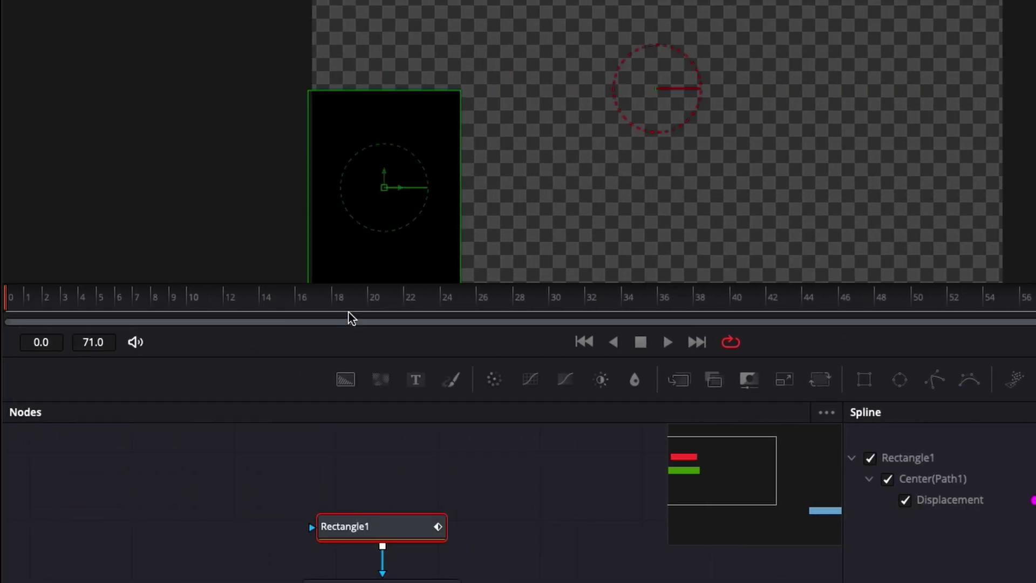
pyautogui.click(372, 302)
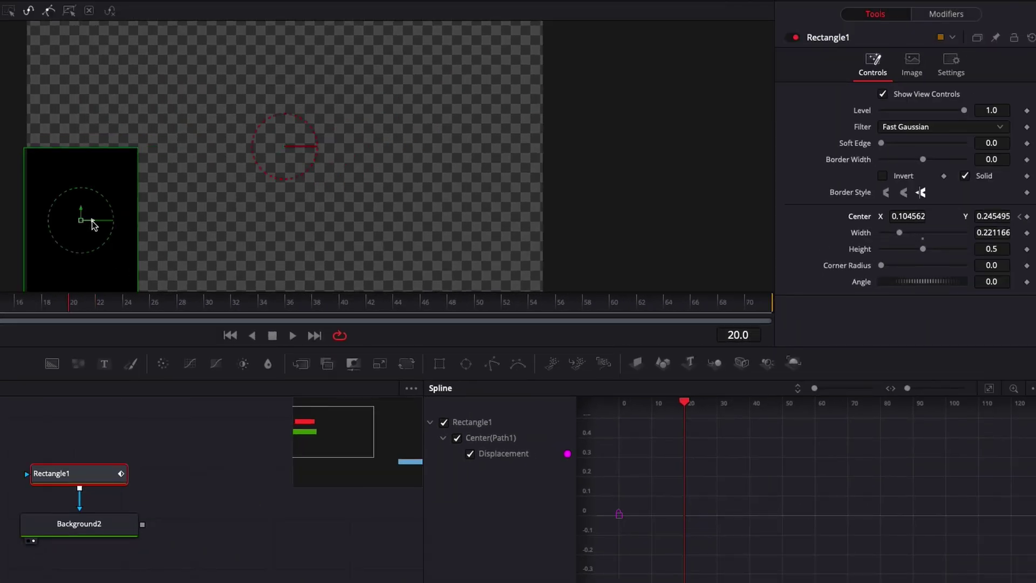
pyautogui.moveTo(92, 222); pyautogui.dragTo(501, 240)
pyautogui.click(5, 284)
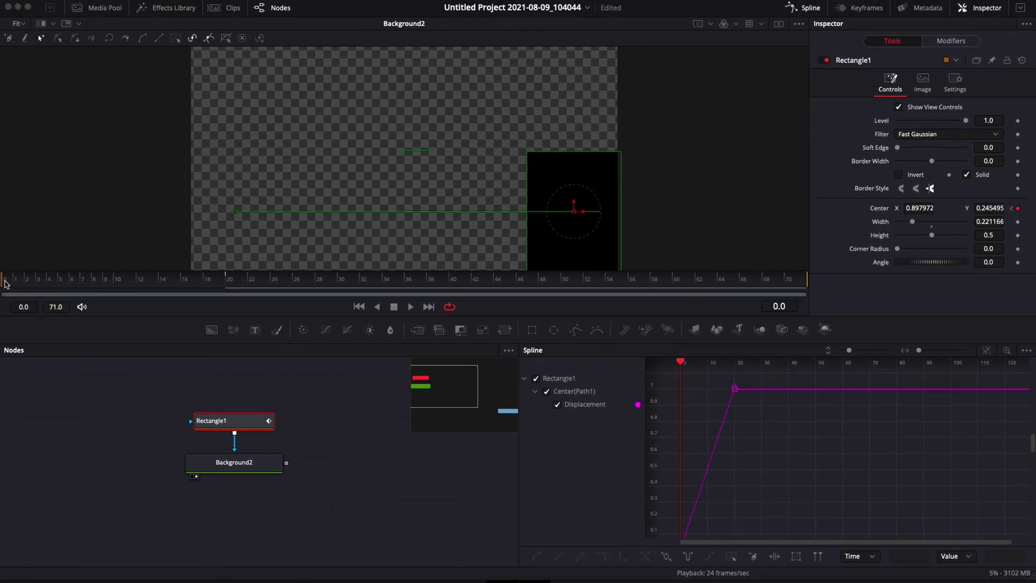
pyautogui.press('space')
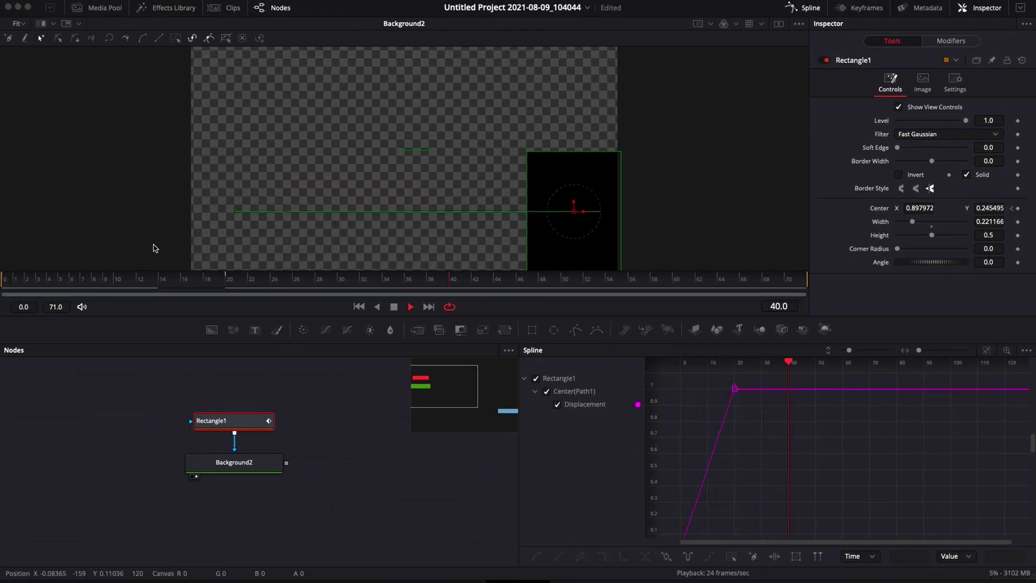
pyautogui.press('space')
# Step: Fit the Displacement curve, smooth all its keyframes with S, and return to frame 0
pyautogui.click(987, 354)
pyautogui.moveTo(681, 534); pyautogui.dragTo(1012, 378)
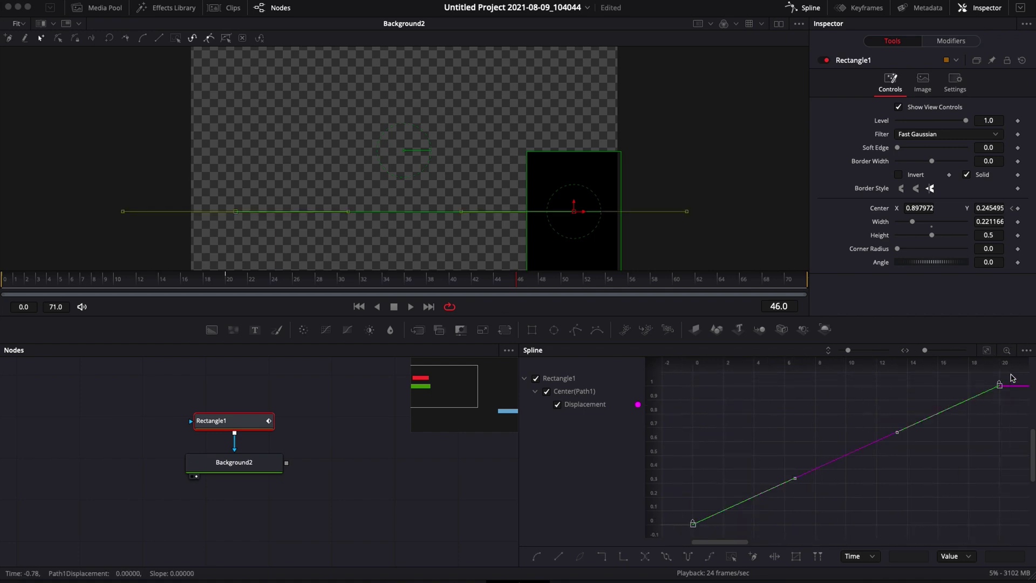
pyautogui.press('s')
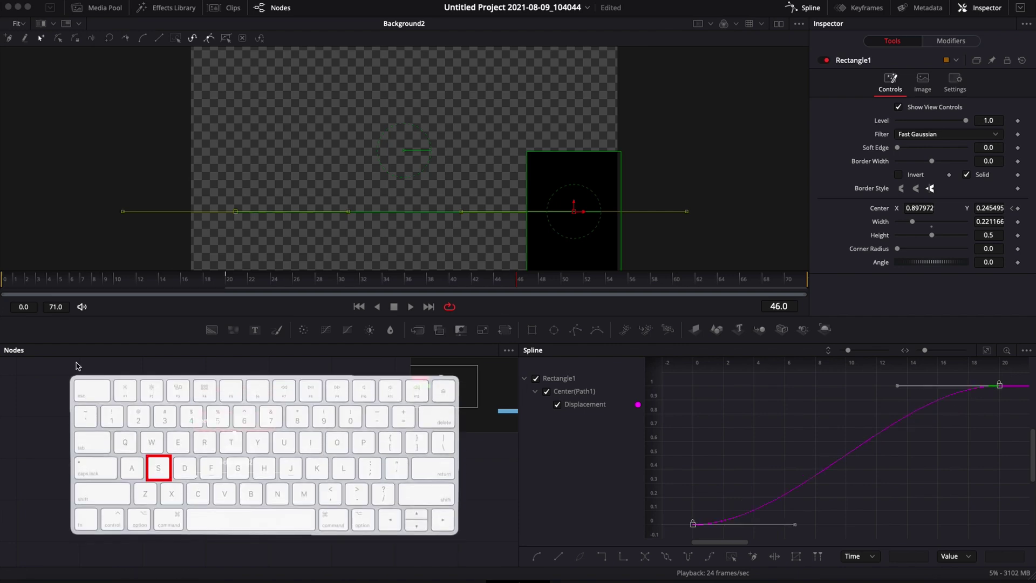
pyautogui.click(7, 280)
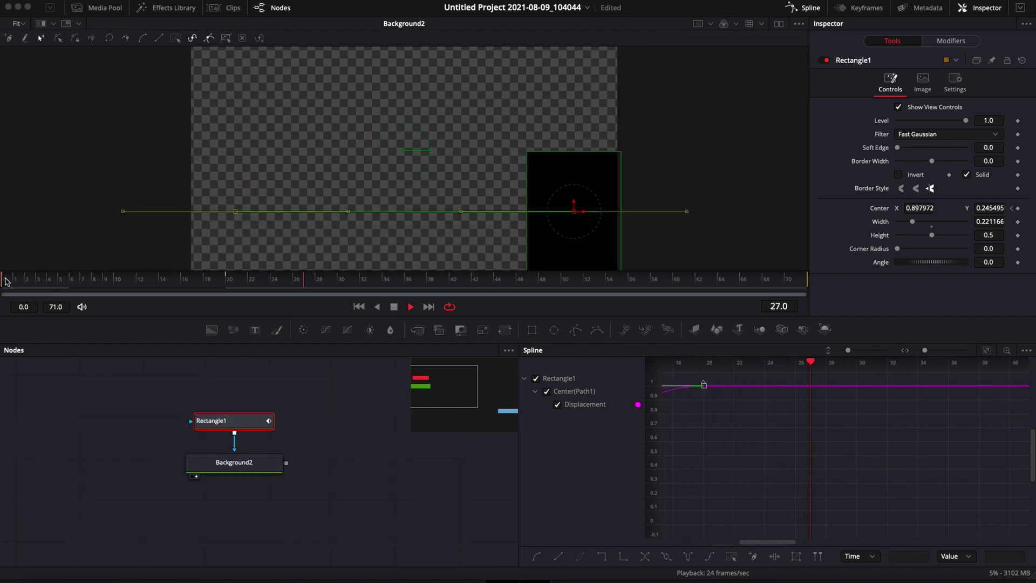
# Step: Set the rectangle's Displacement spline to Ping Pong and preview the motion
pyautogui.click(986, 350)
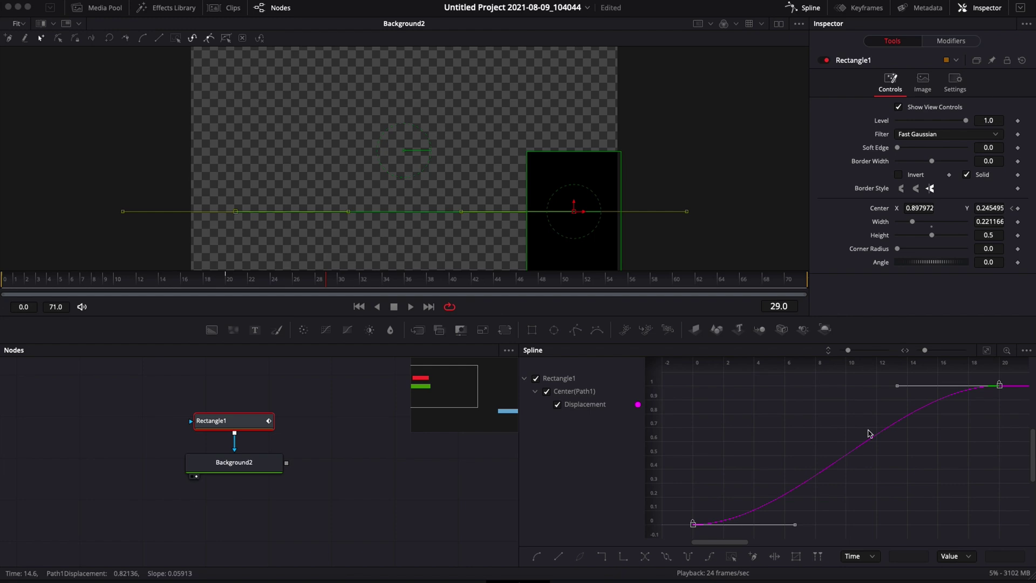
pyautogui.click(689, 558)
pyautogui.press('space')
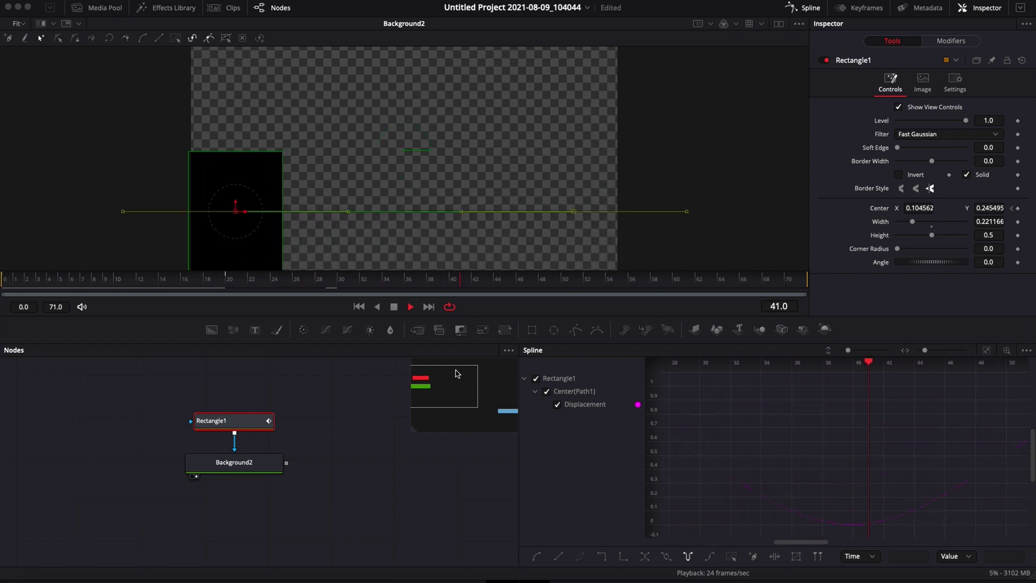
pyautogui.press('space')
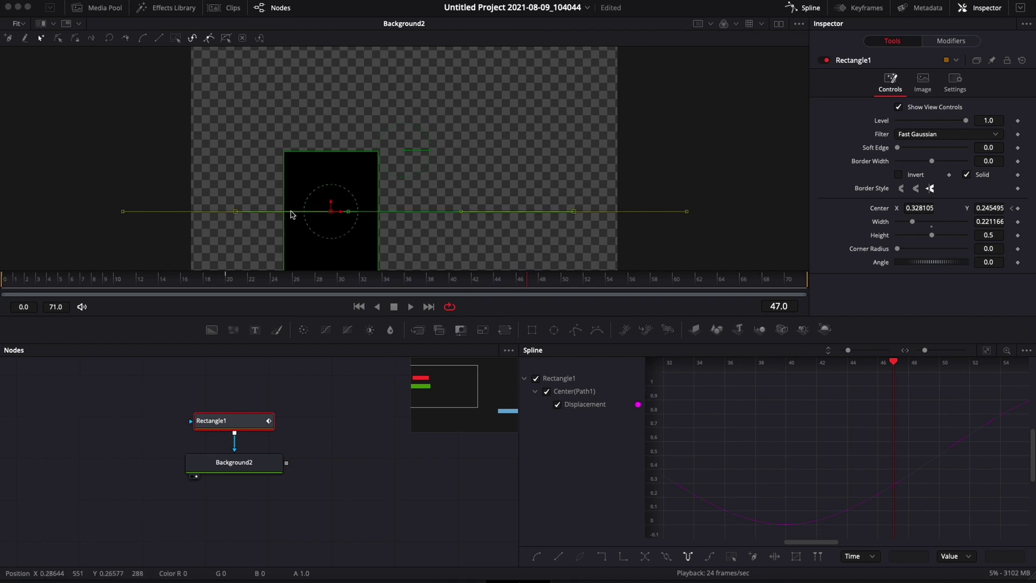
# Step: Switch the Displacement spline to Set Loop and play it from frame 0
pyautogui.click(689, 557)
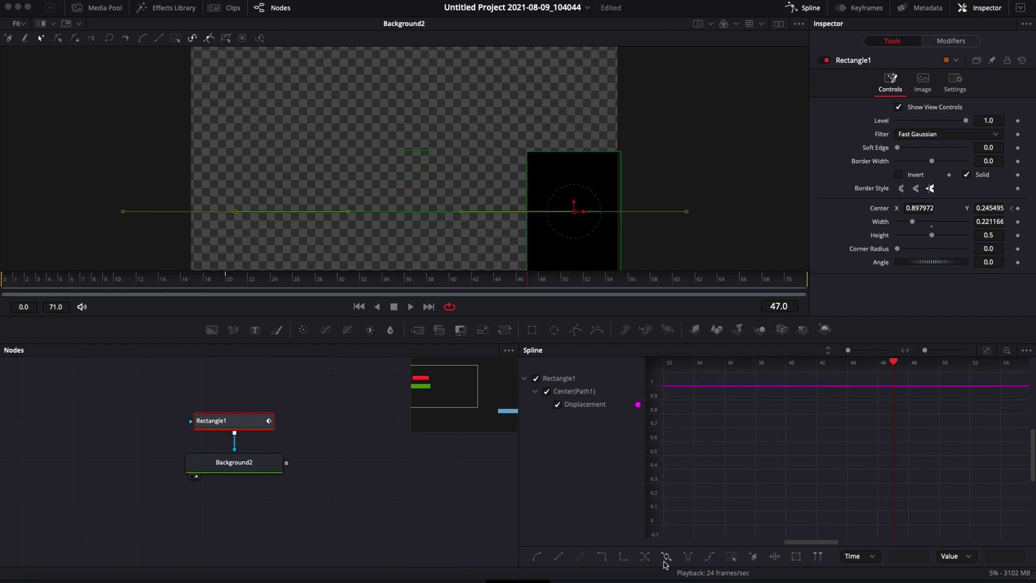
pyautogui.hotkey('ctrl', 'z')
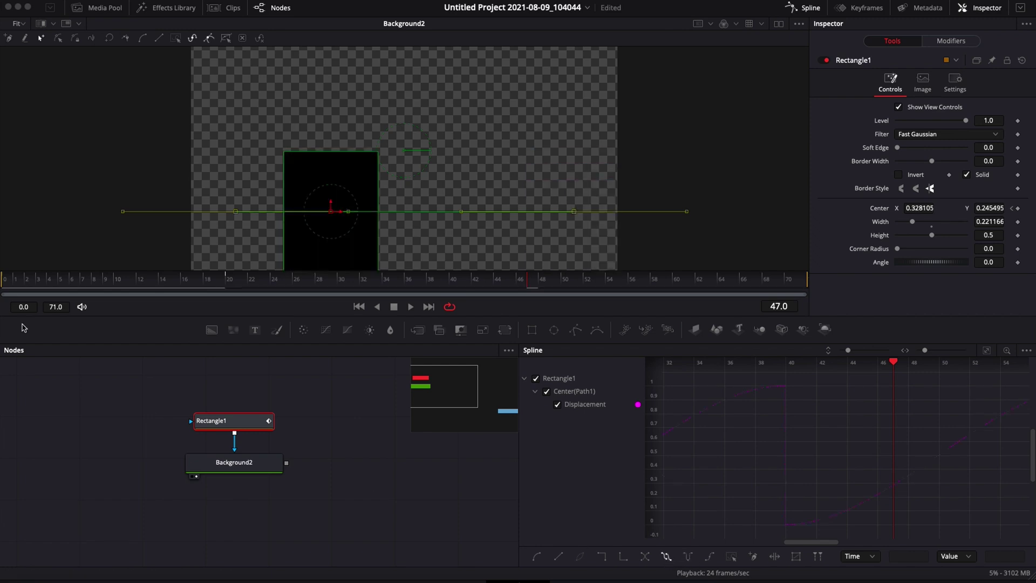
pyautogui.click(7, 279)
pyautogui.press('space')
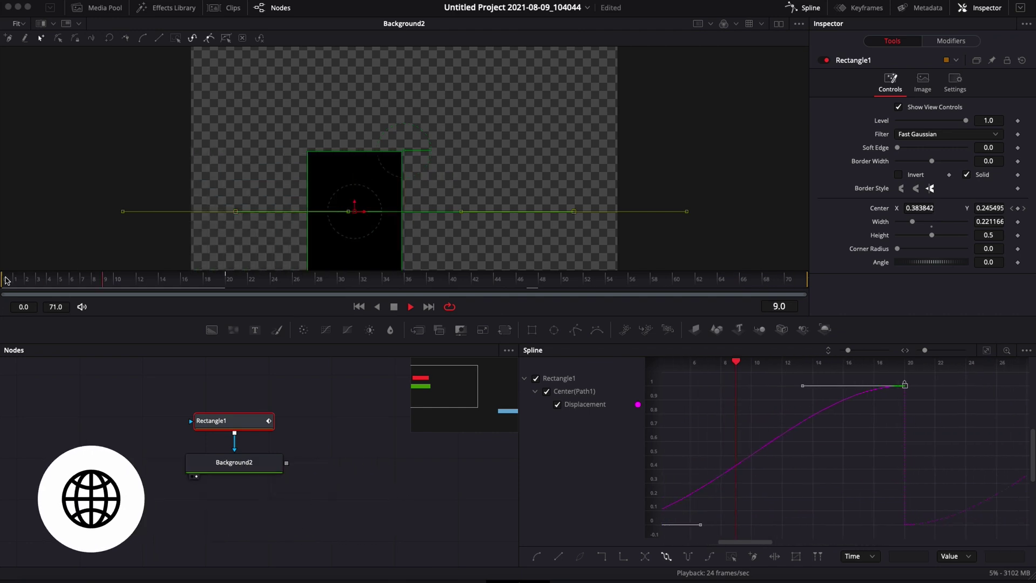
# Step: Stop playback after watching the rectangle's looping slide
pyautogui.press('space')
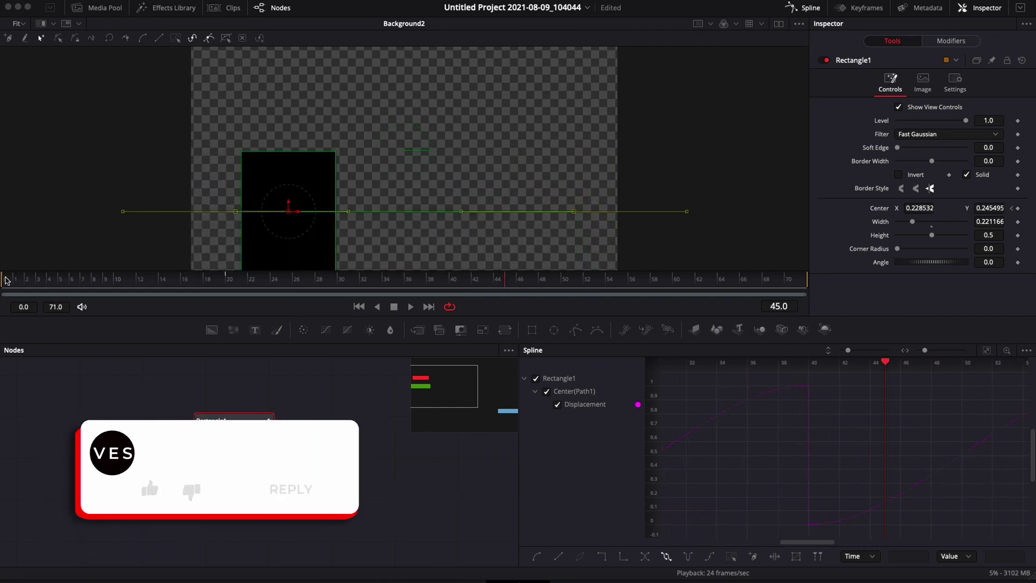